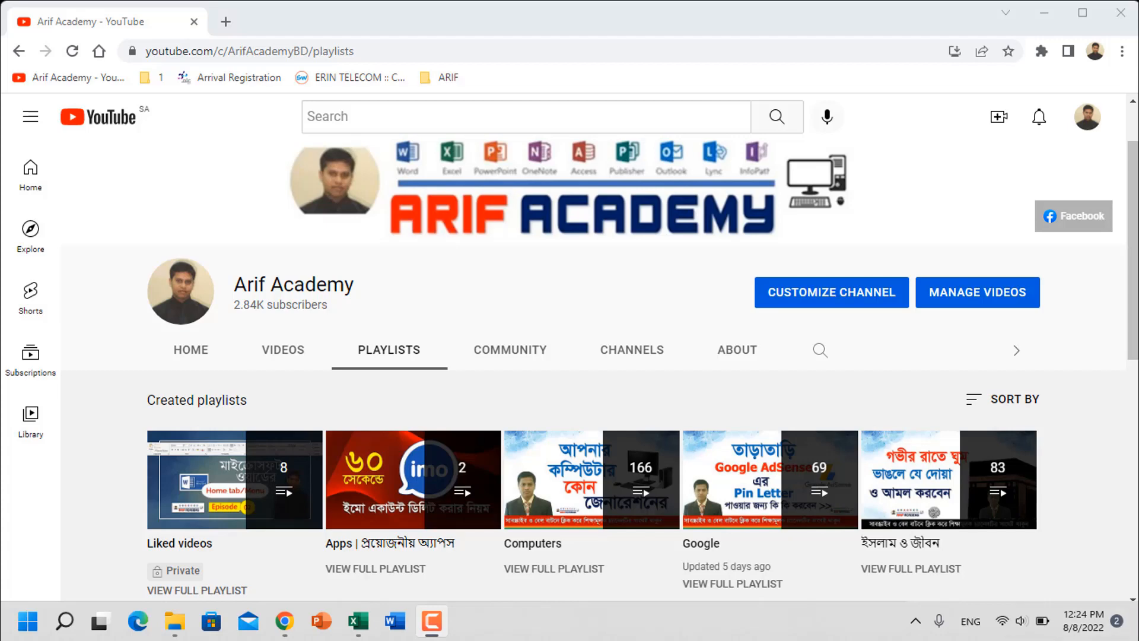
Switch to the Bkash workbook in Excel and merge and center cells O70:P70, keeping only the upper-left value.
mouse_move(357, 628)
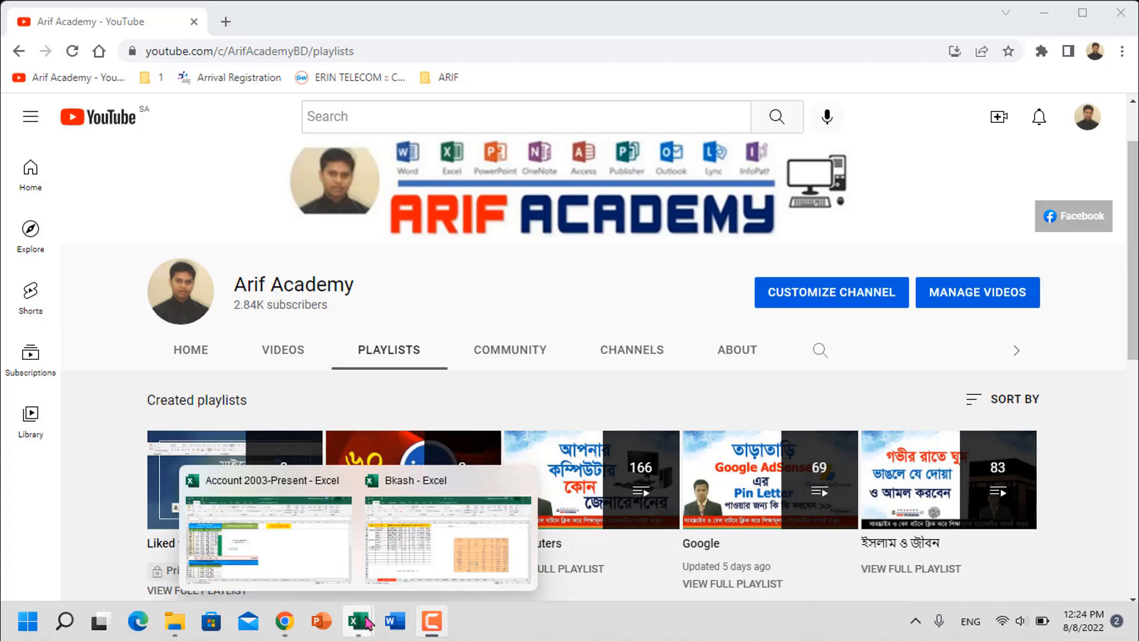
left_click(386, 468)
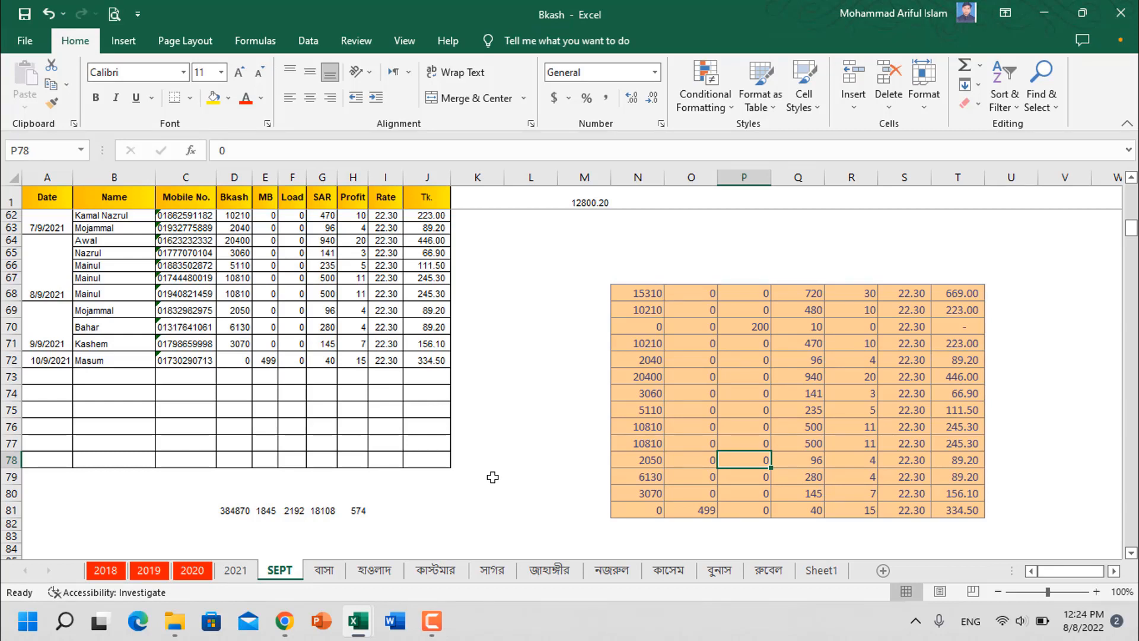
left_click(690, 324)
left_click_drag(690, 324, 762, 325)
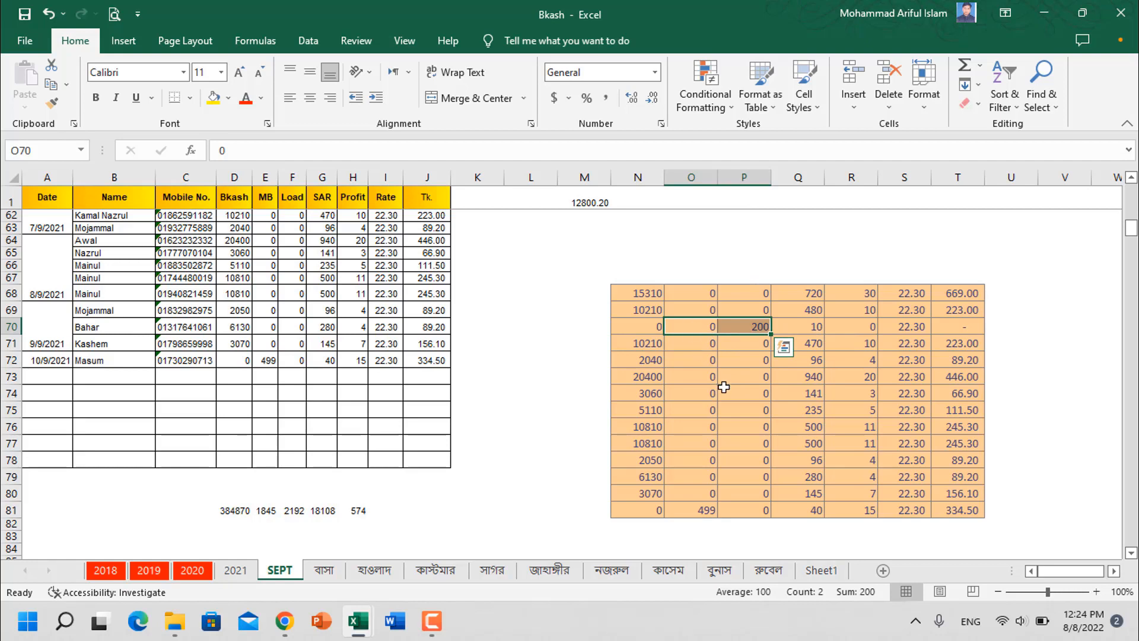
left_click(717, 368)
left_click(700, 324)
left_click_drag(711, 325, 742, 327)
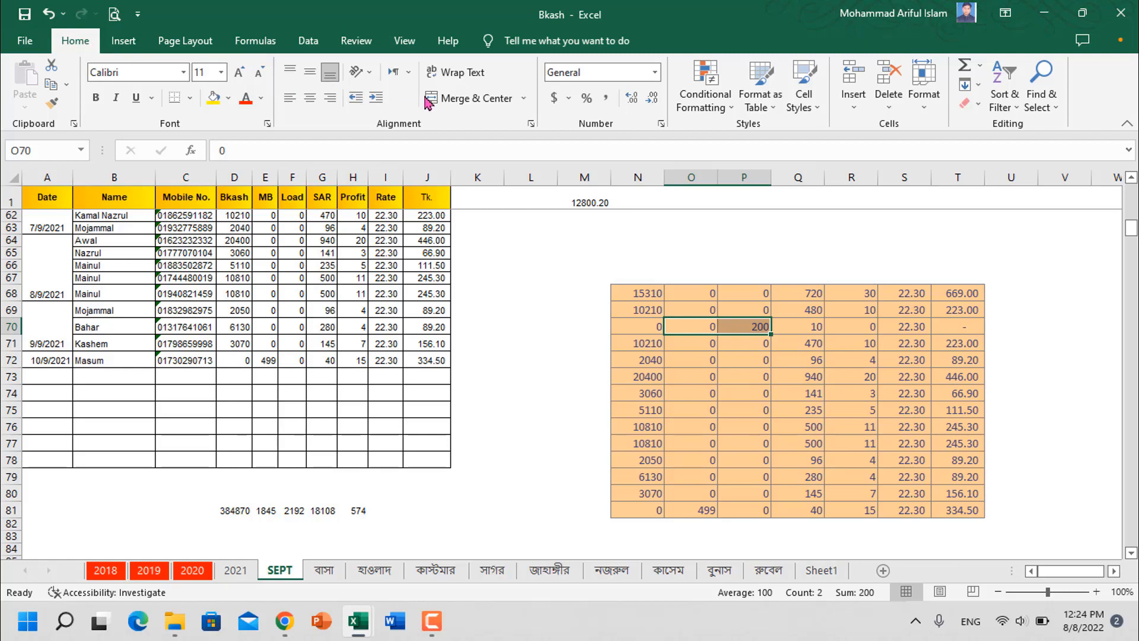
left_click(526, 100)
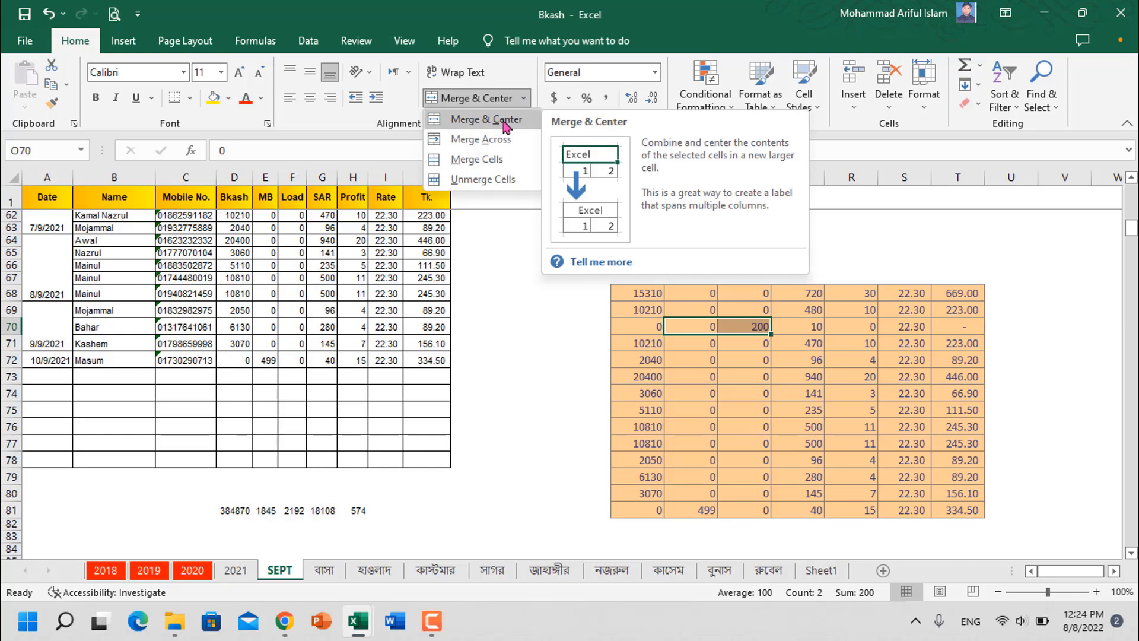
left_click(486, 119)
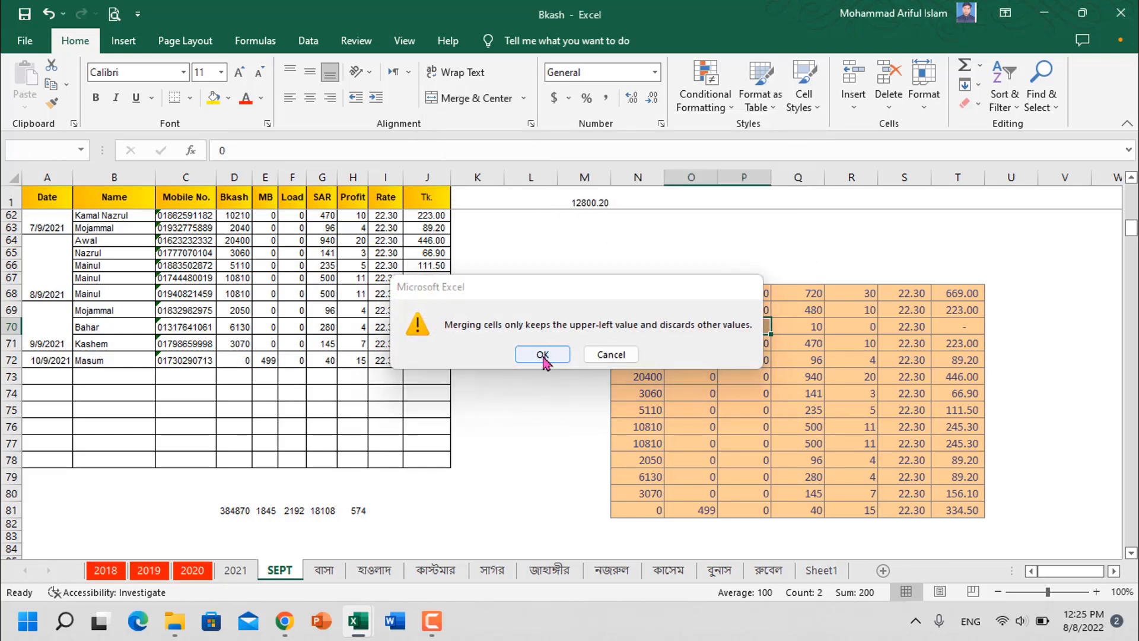
left_click(543, 354)
left_click(794, 405)
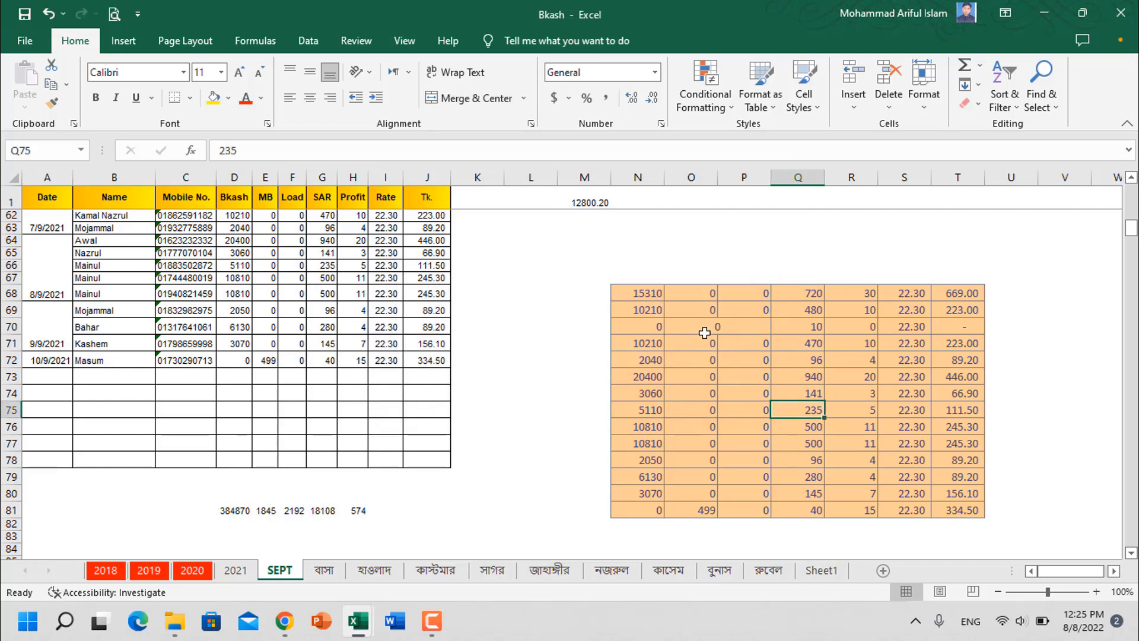
Clear the merged cell O70:P70 and delete the contents of N74:T74 in the orange table.
left_click(732, 324)
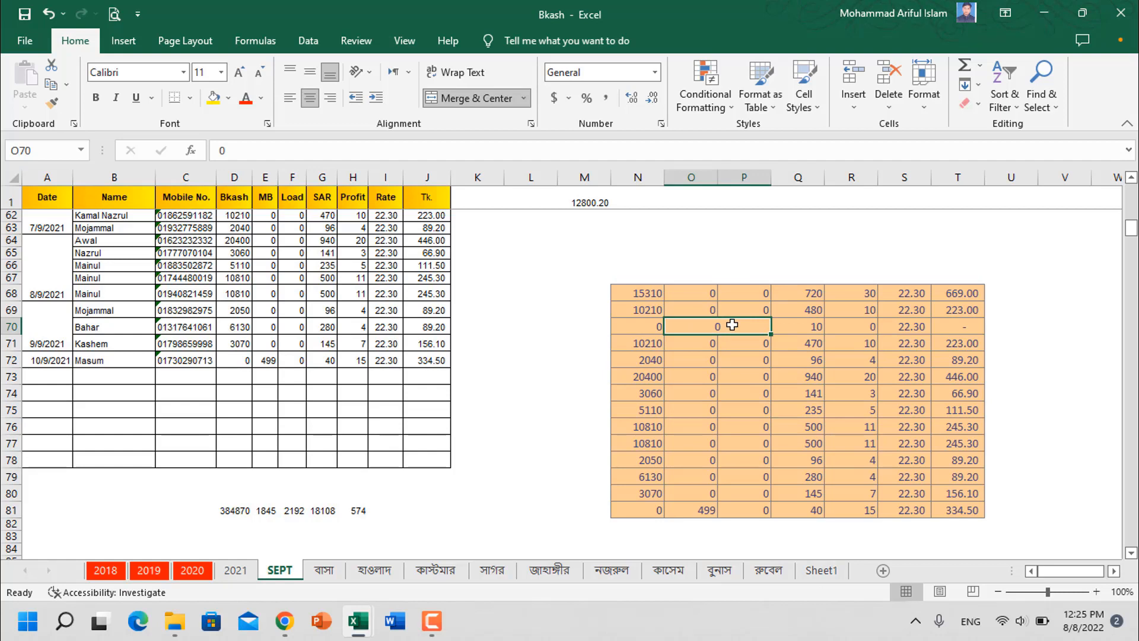
left_click(817, 421)
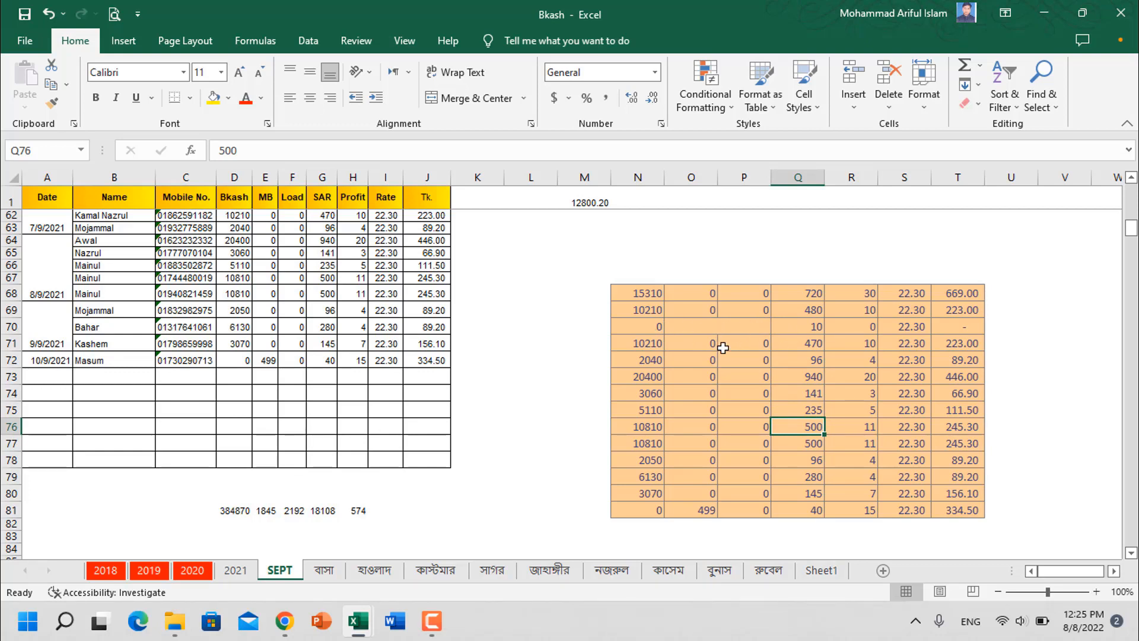
left_click_drag(693, 395, 789, 396)
left_click_drag(637, 396, 969, 394)
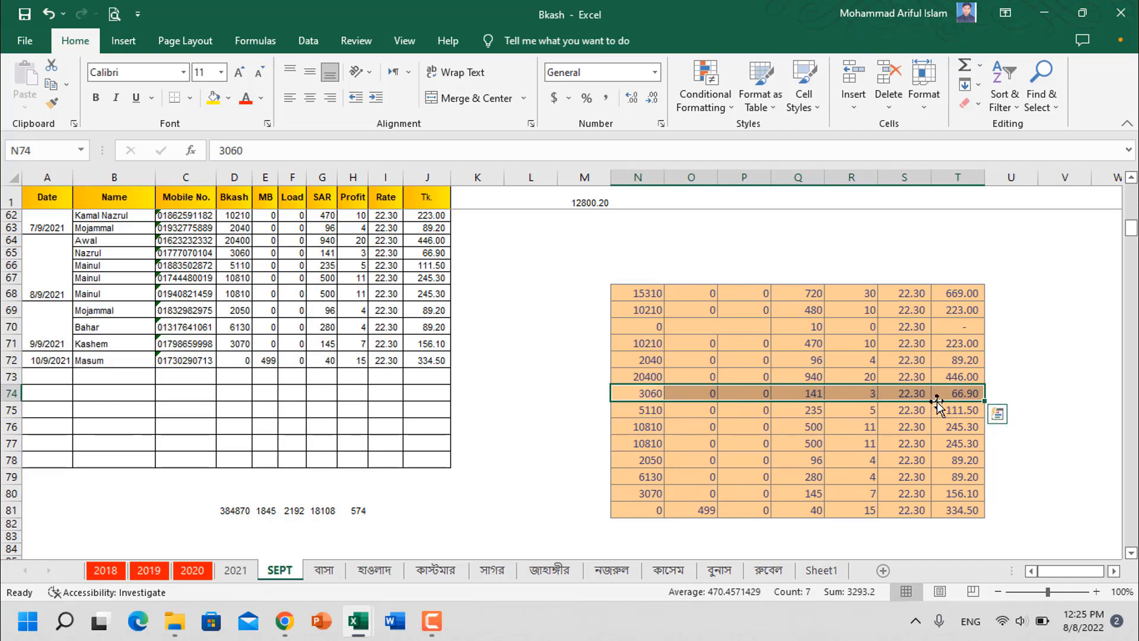
key("Delete")
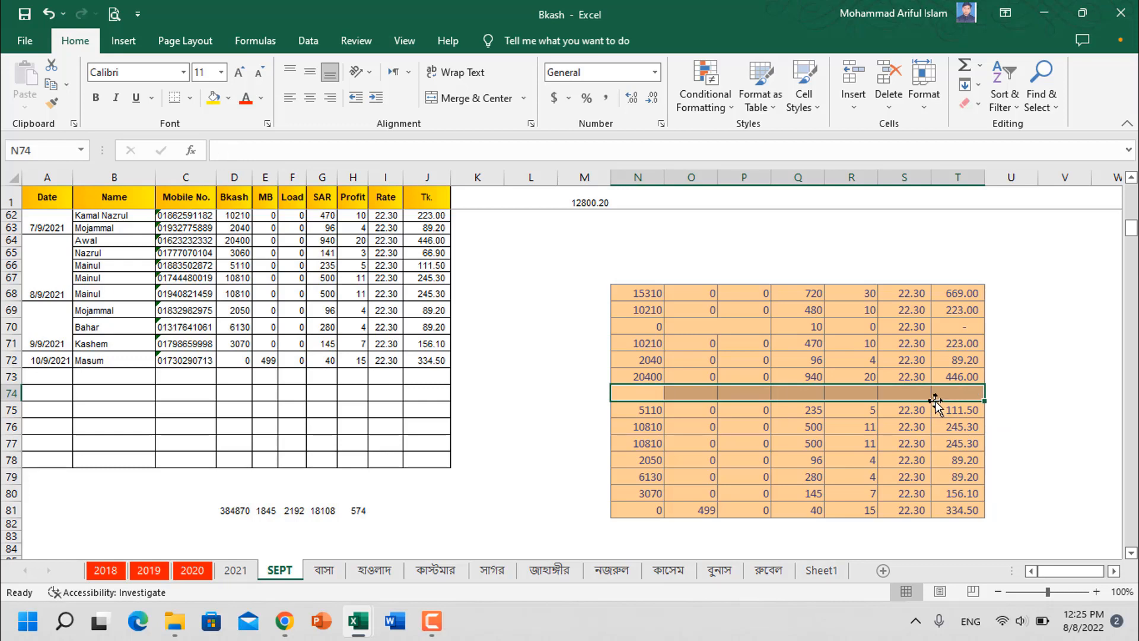
Merge and center the emptied cells N74:T74 across the full width of the orange table.
left_click_drag(635, 392, 952, 395)
left_click(795, 455)
left_click_drag(643, 398, 963, 393)
left_click(525, 99)
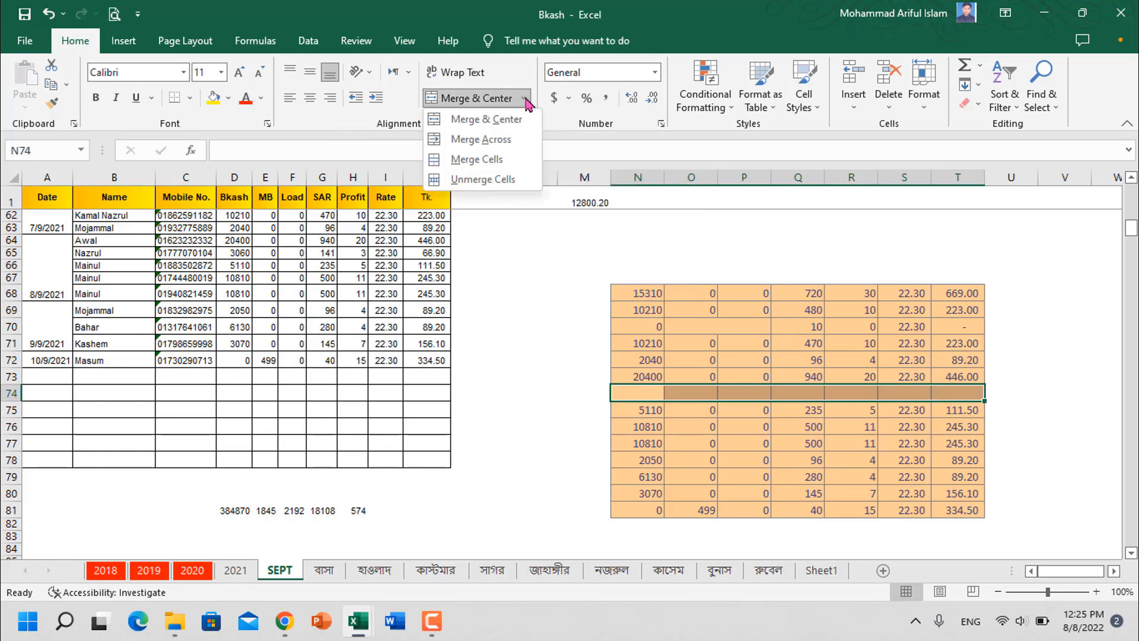
left_click(490, 120)
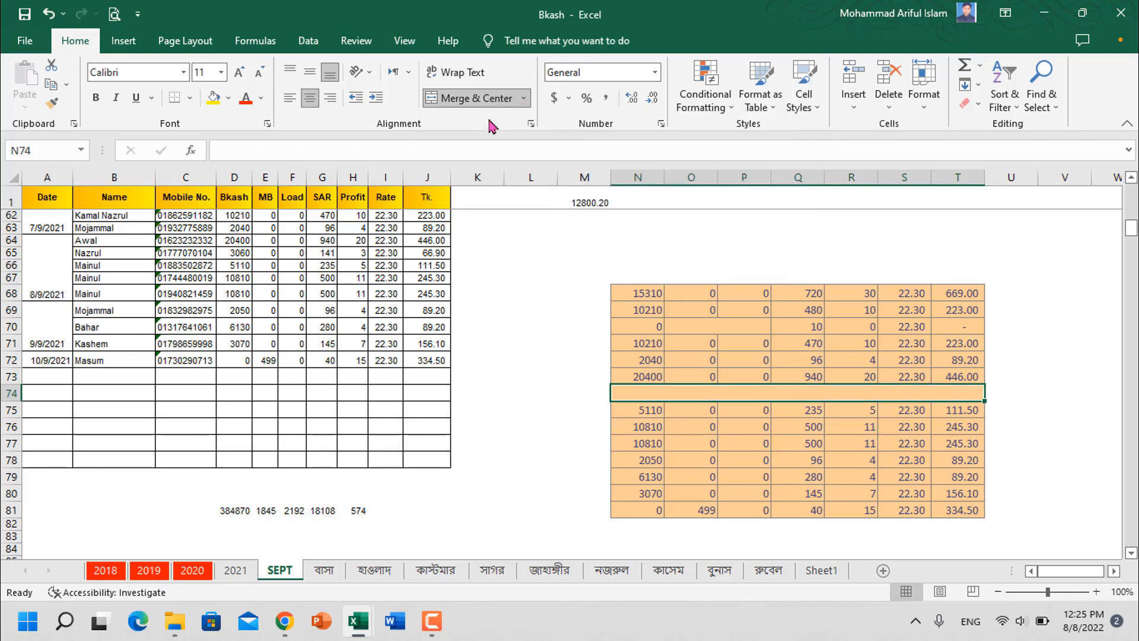
left_click(798, 493)
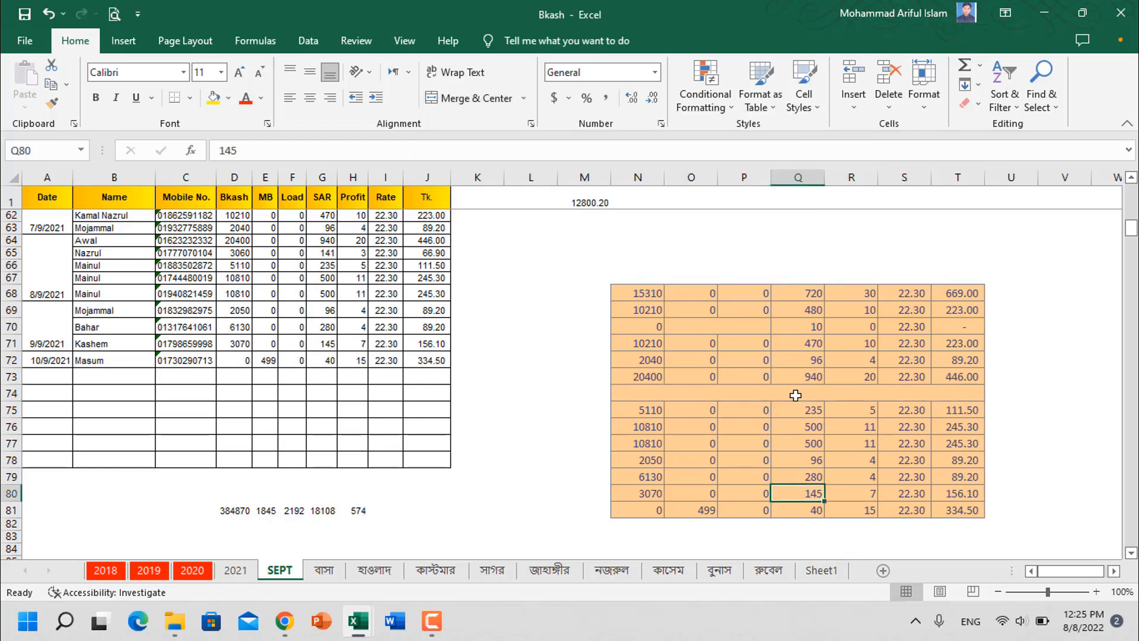
Enter a first name in lowercase in the merged cell N74:T74.
left_click(735, 390)
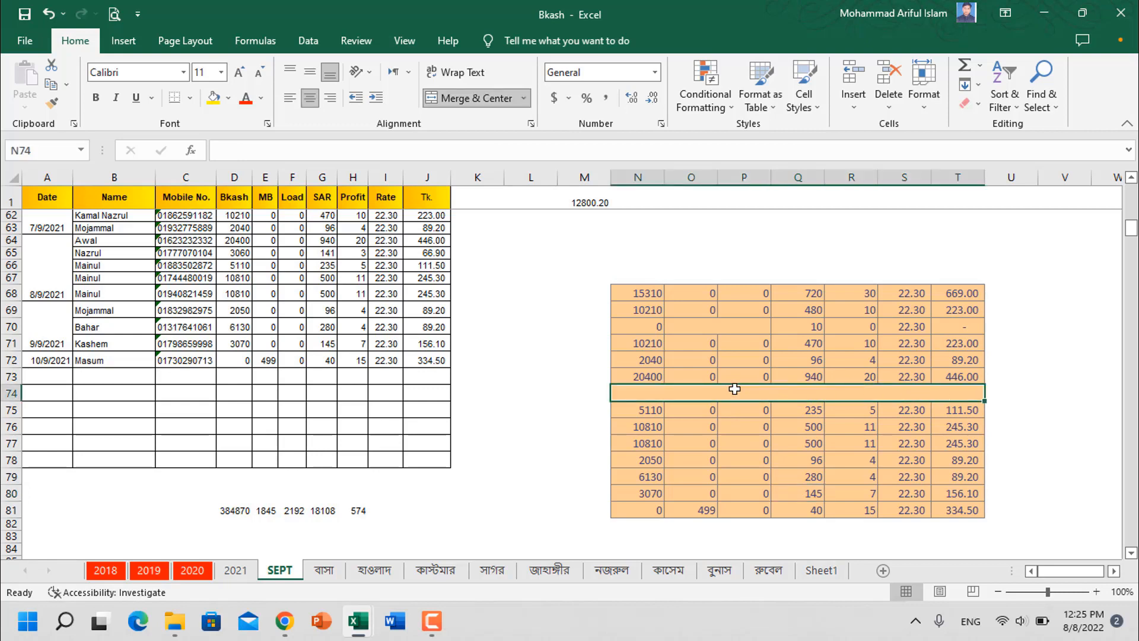
type("a")
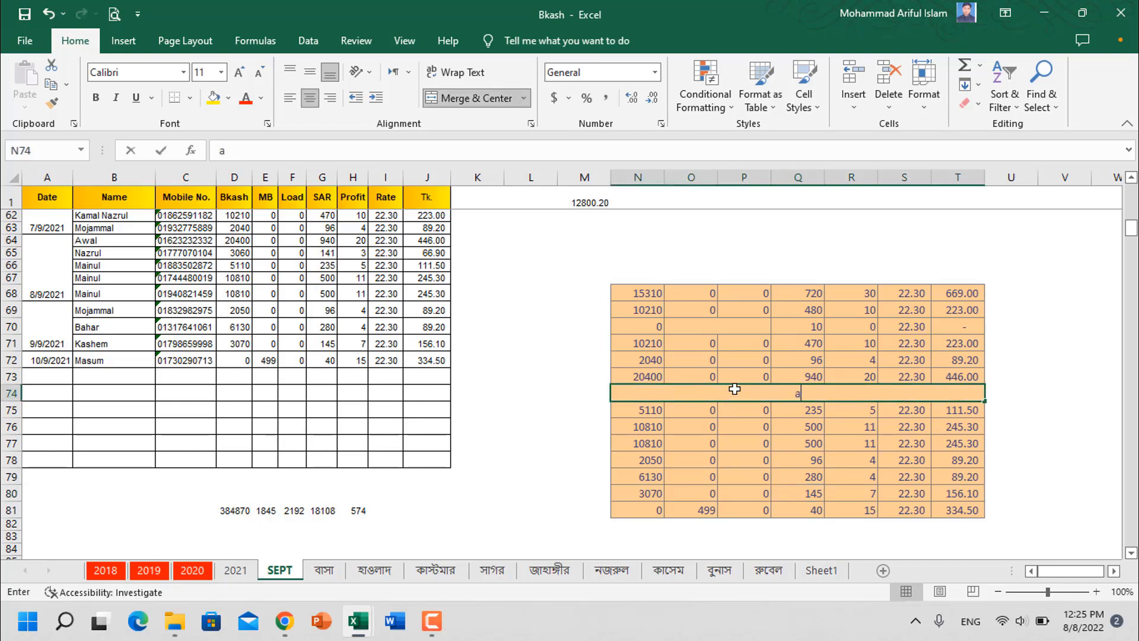
type("rif")
left_click(816, 489)
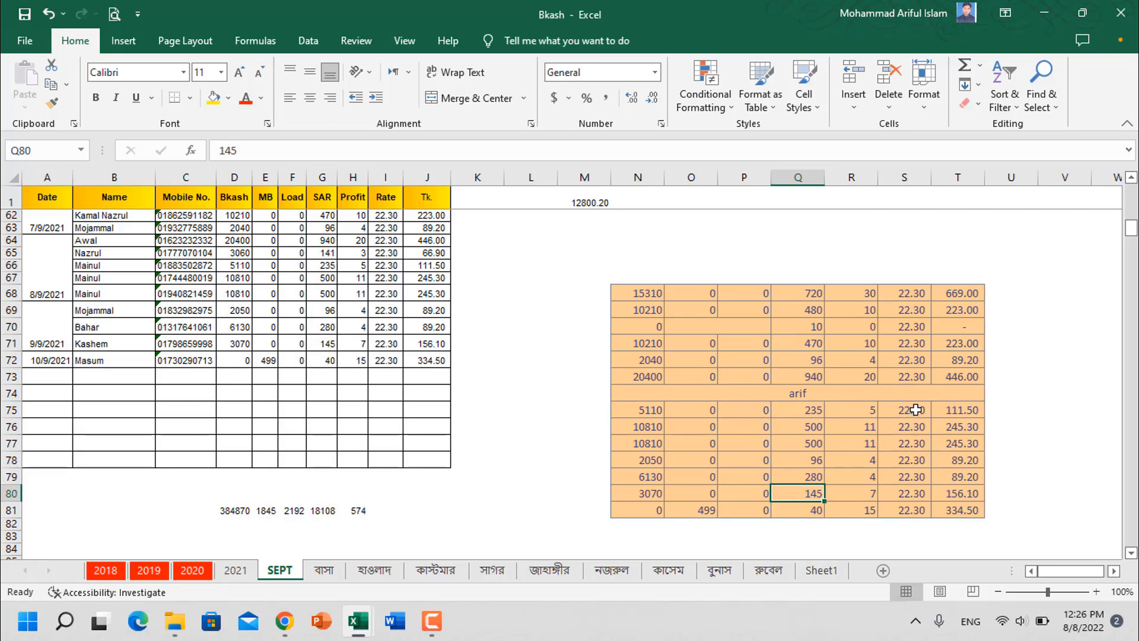
Delete the contents of S75:S81, then merge and center those cells into one vertical cell.
left_click_drag(911, 411, 933, 504)
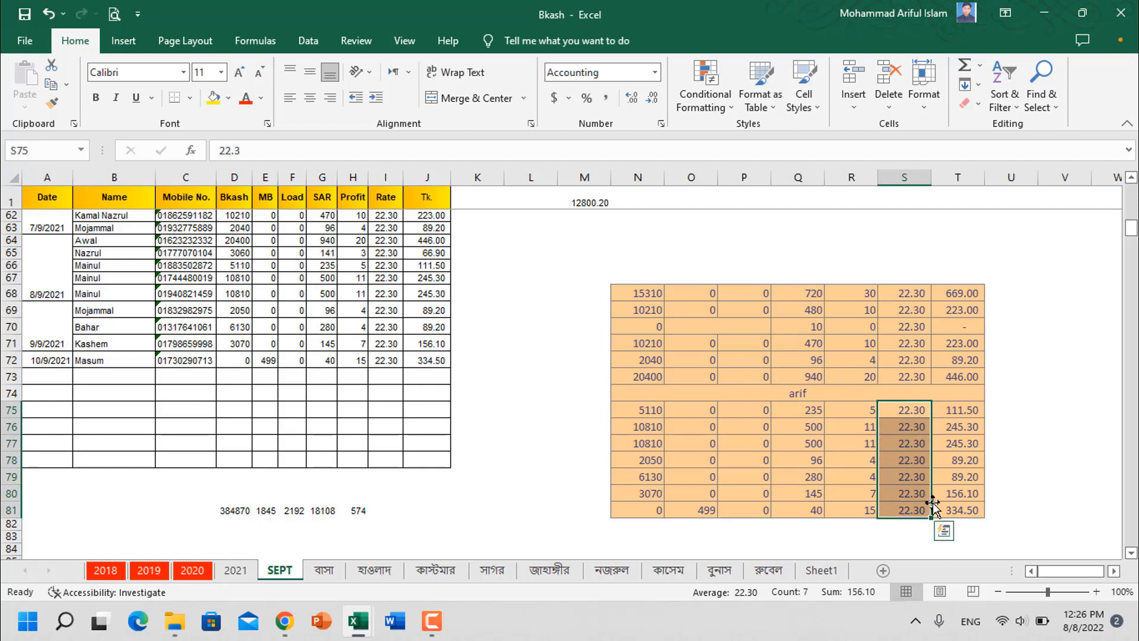
key("Delete")
left_click(777, 475)
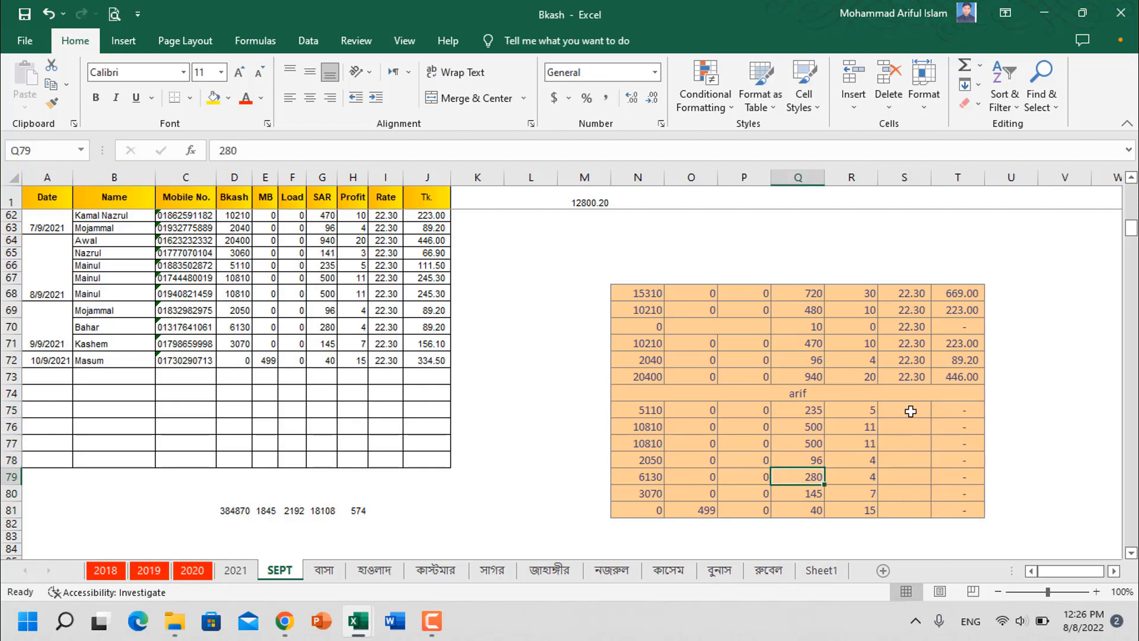
left_click_drag(911, 410, 915, 506)
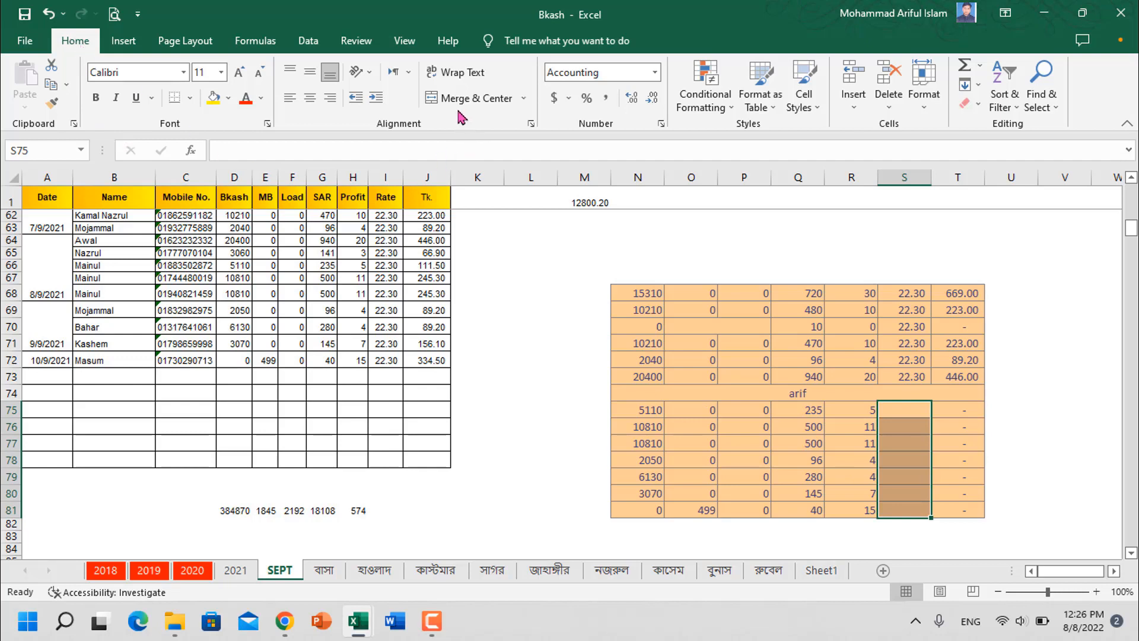
left_click(525, 101)
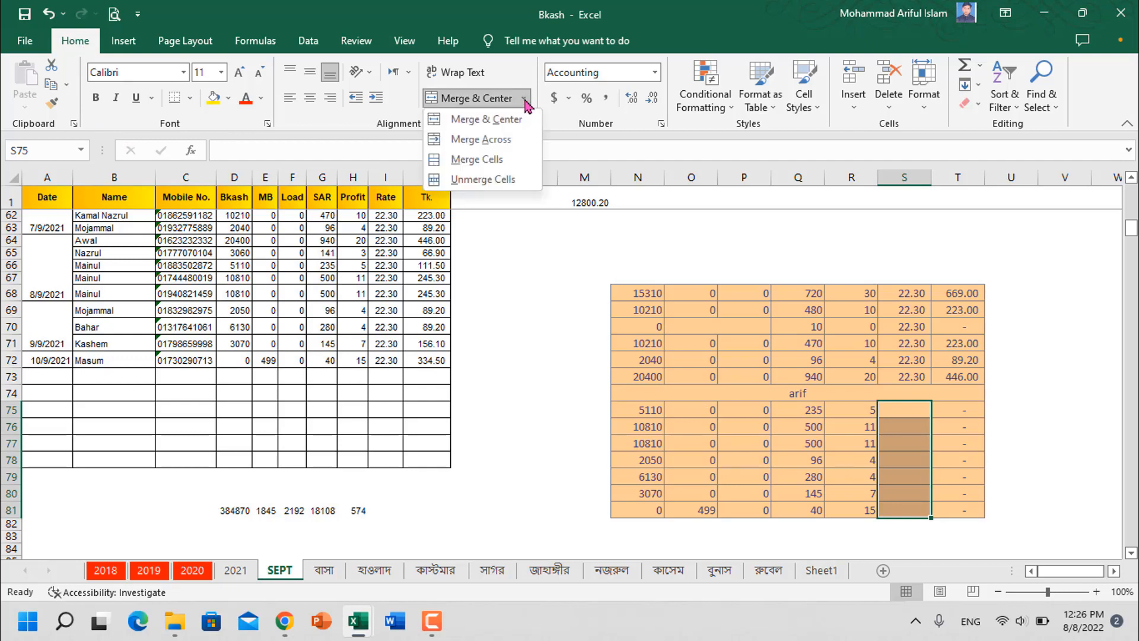
left_click(500, 121)
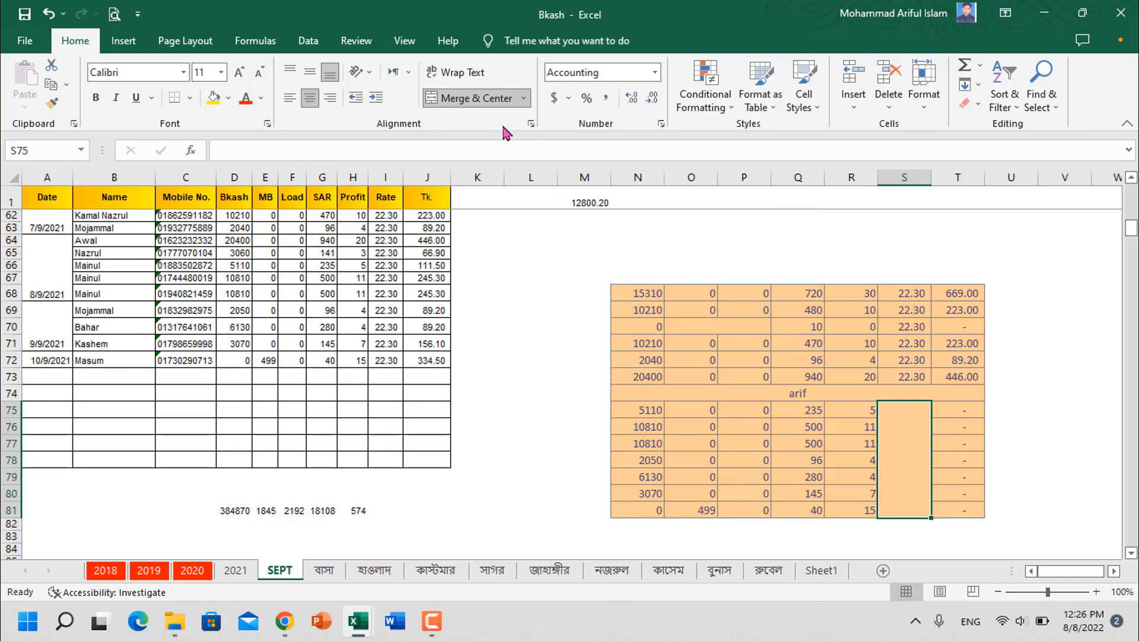
left_click(679, 466)
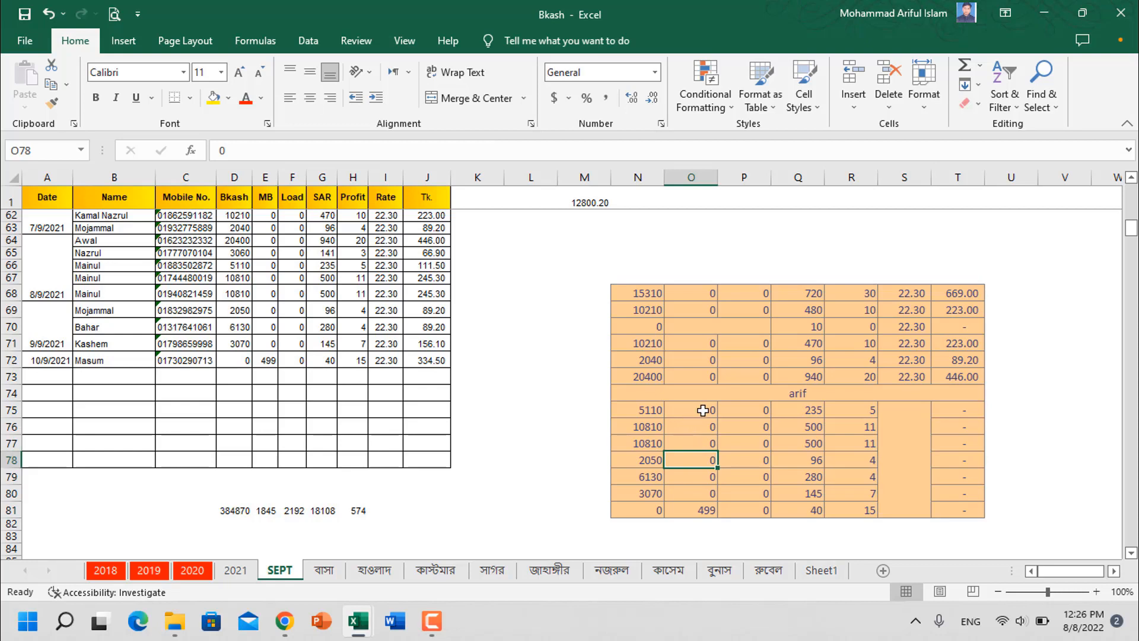
Delete the contents of O75:O81 and combine those cells with Merge Cells, without centering.
left_click_drag(683, 410, 703, 504)
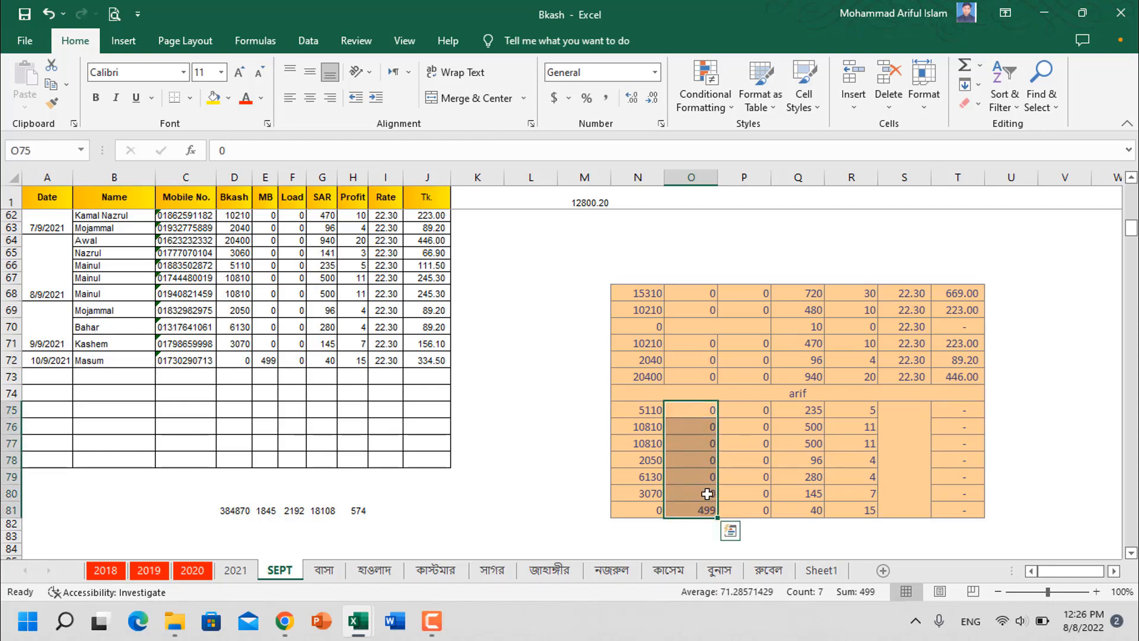
key("Delete")
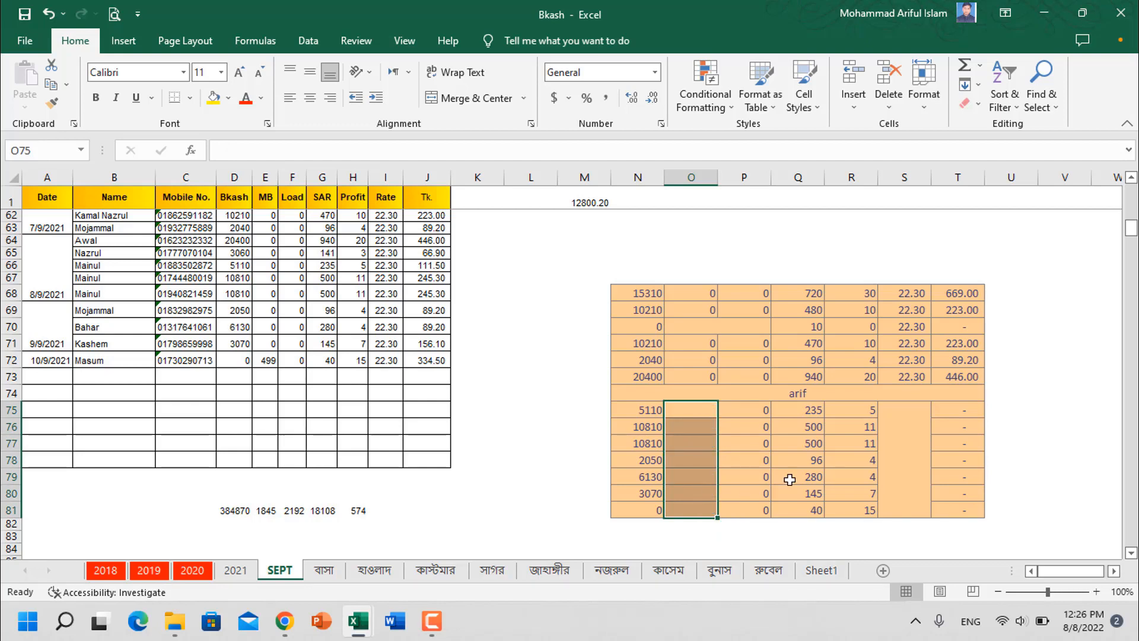
left_click_drag(684, 410, 692, 509)
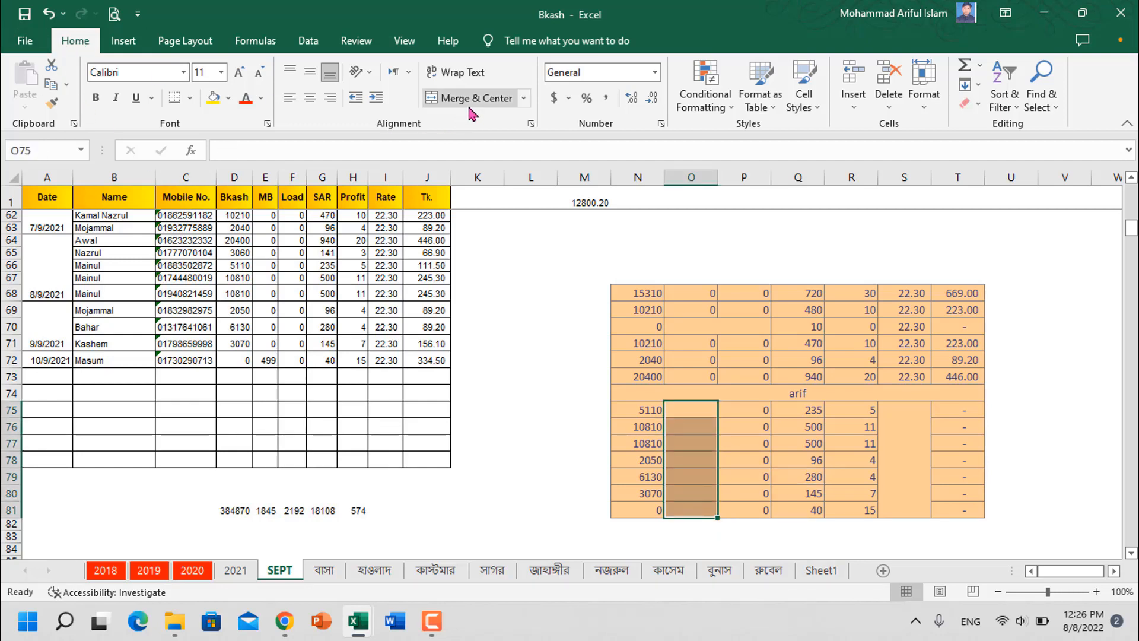
left_click(524, 99)
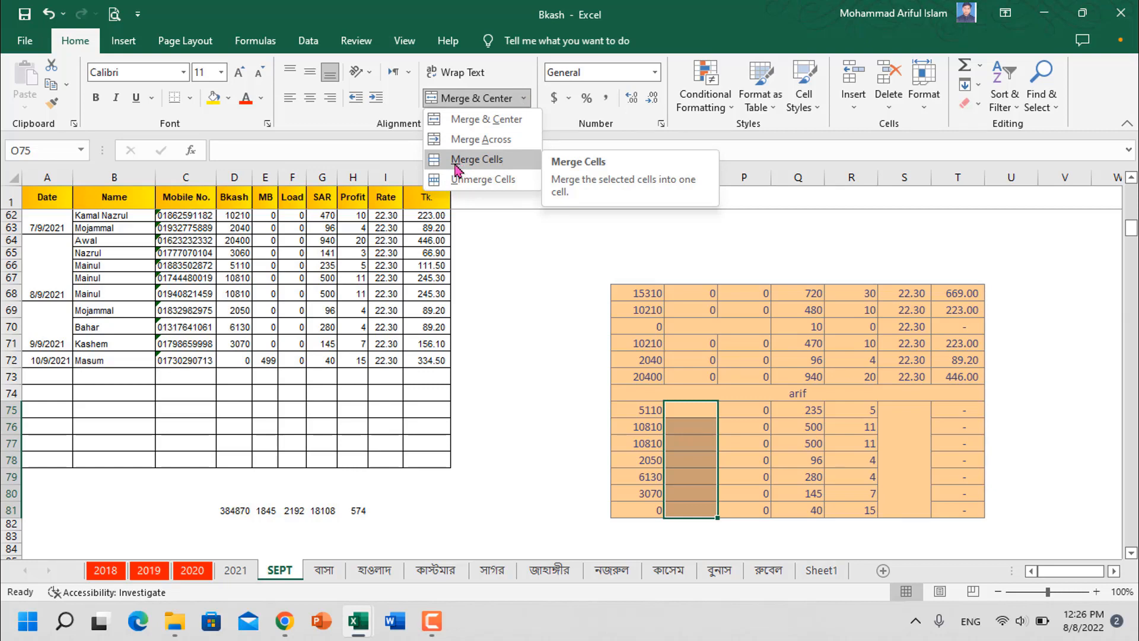
left_click(495, 160)
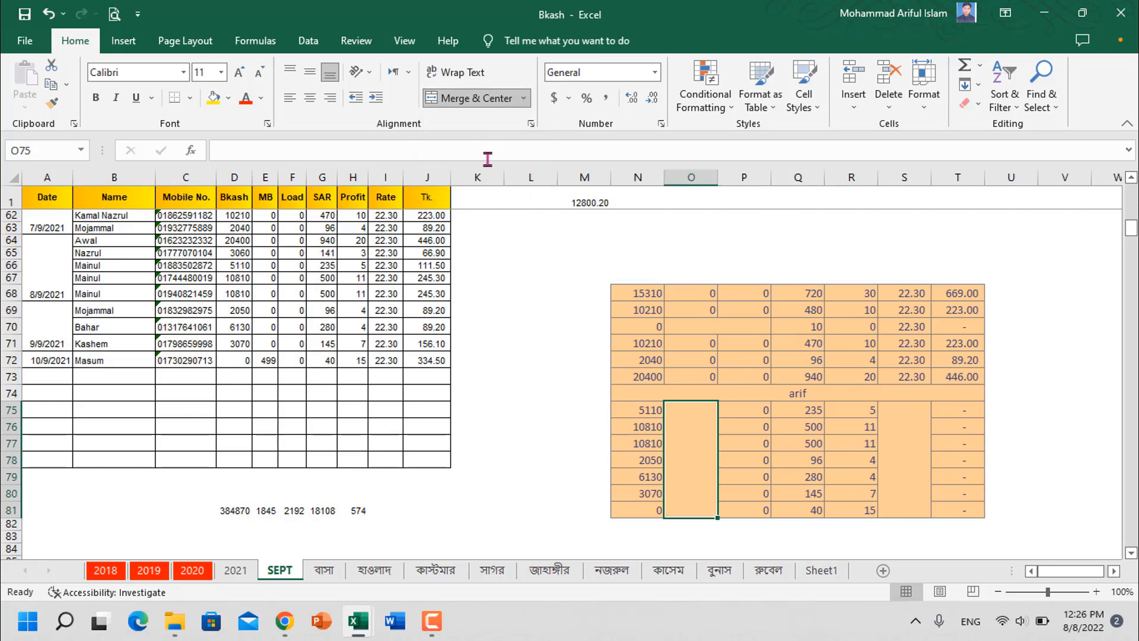
left_click(742, 474)
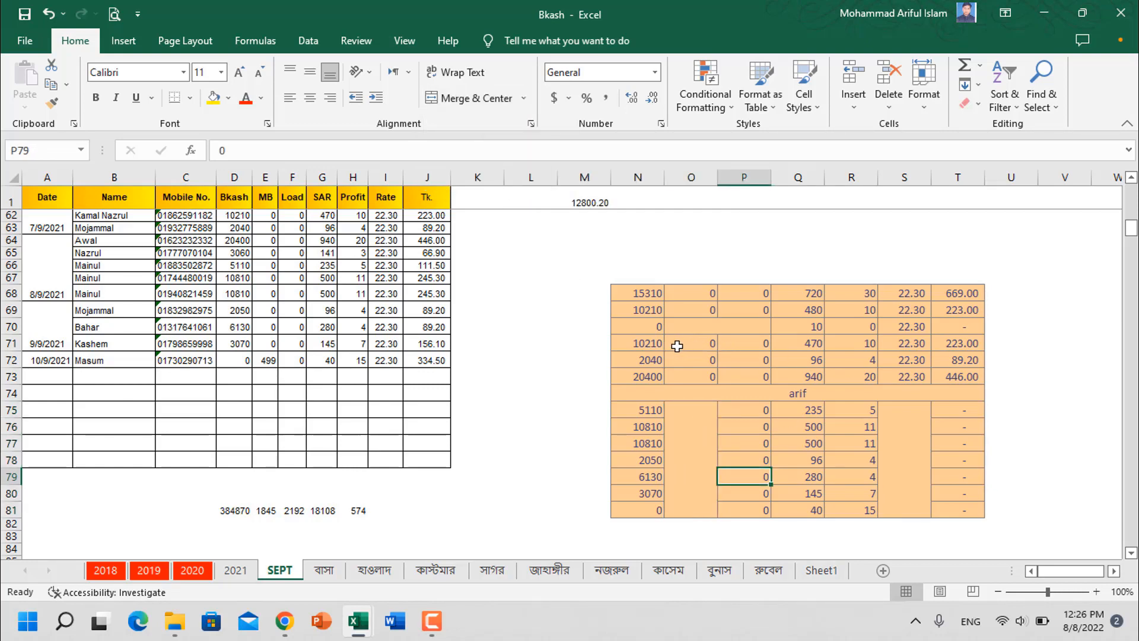
Combine the filled cells N72:T72 with Merge Cells, accepting that only the upper-left value is kept.
left_click_drag(641, 366, 951, 361)
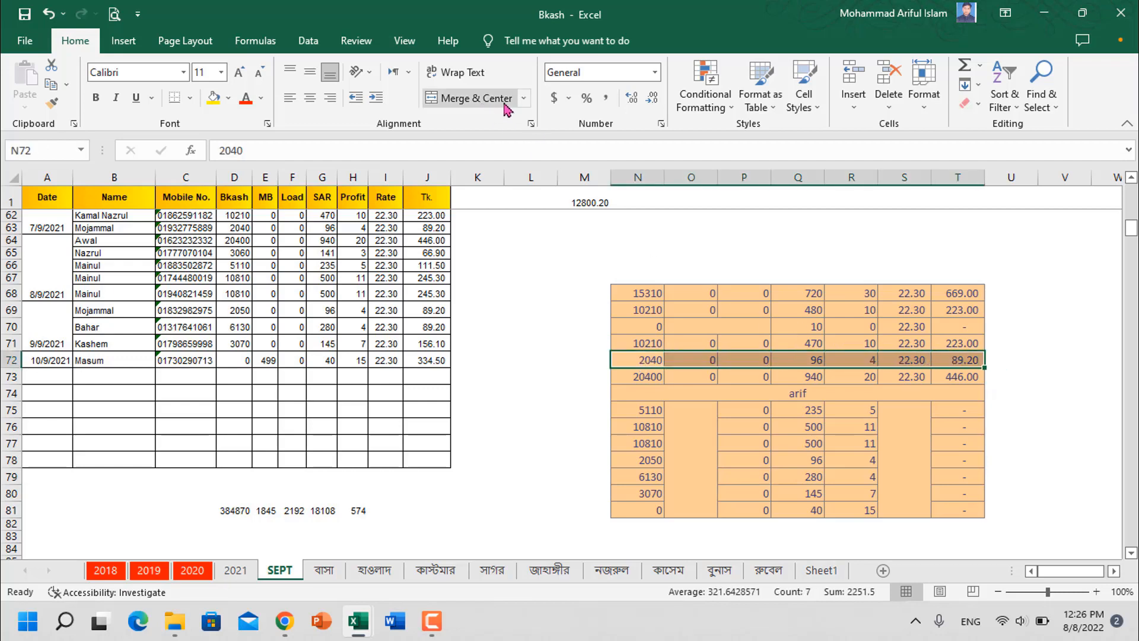
left_click(523, 98)
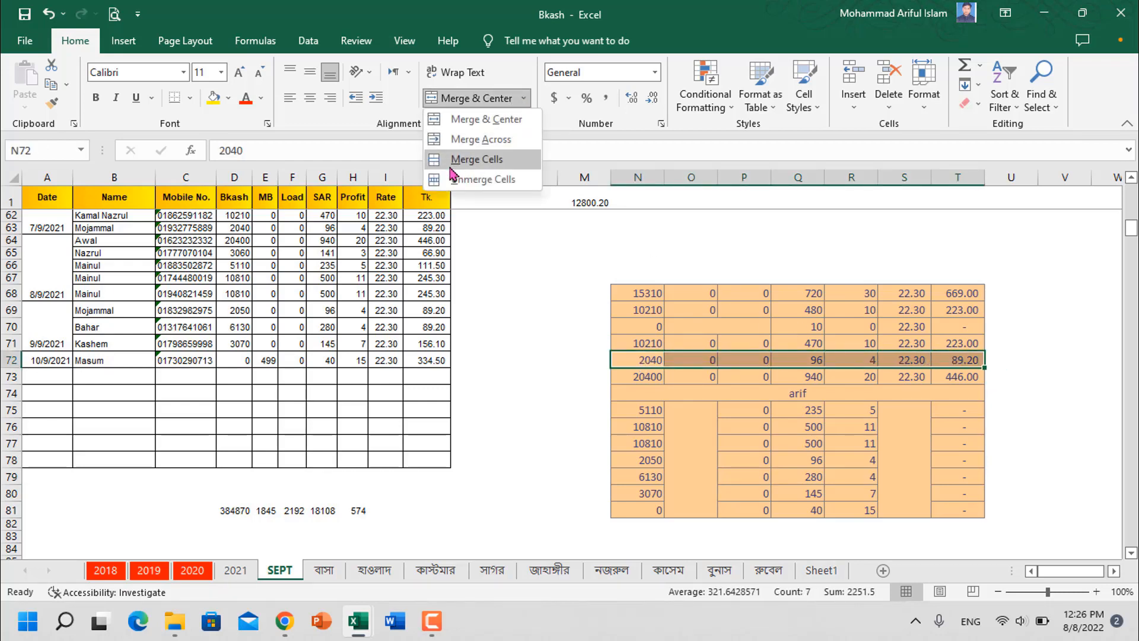
left_click(491, 164)
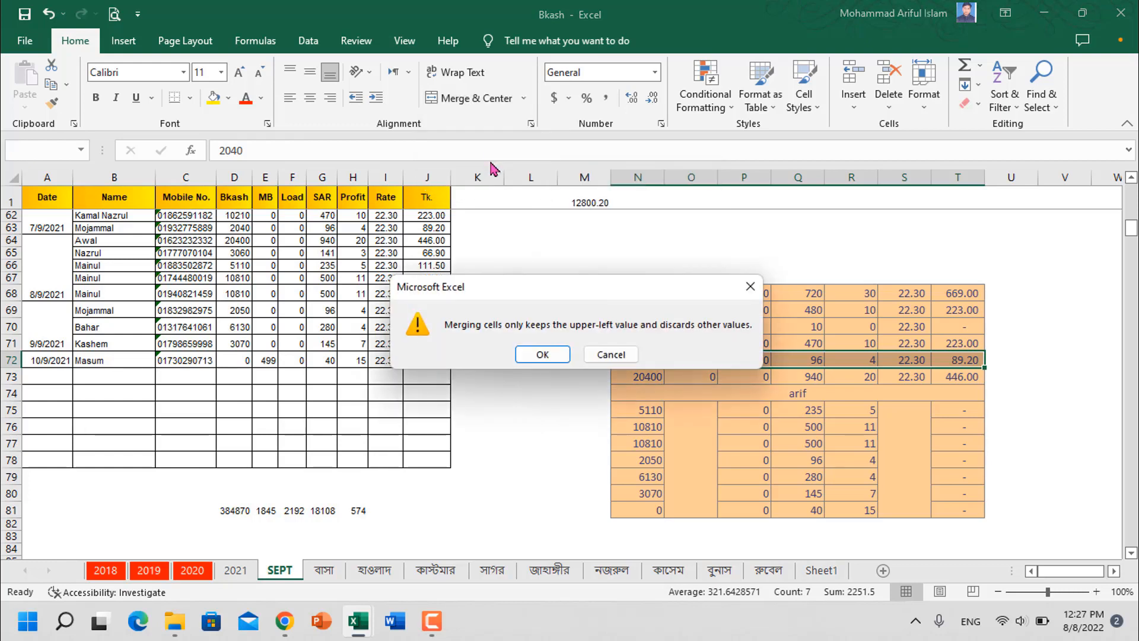
left_click(544, 355)
left_click(812, 413)
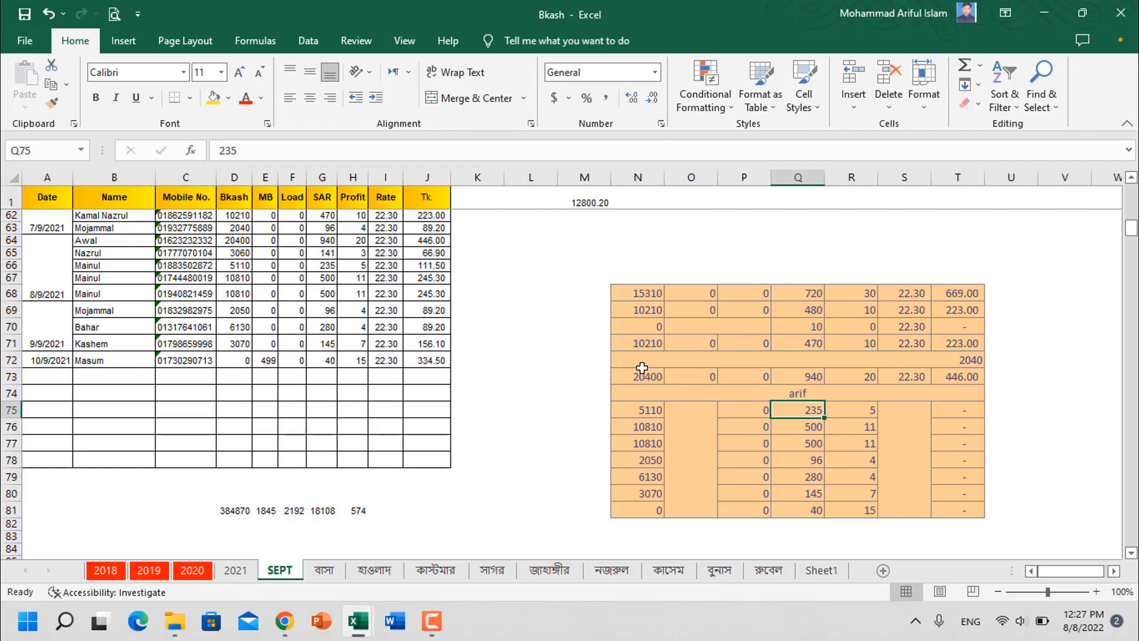